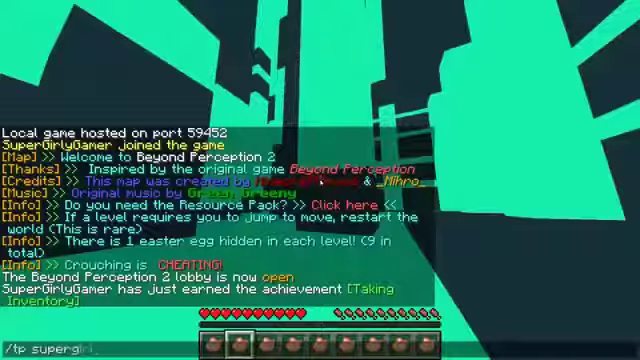
type("mer")
key("Return")
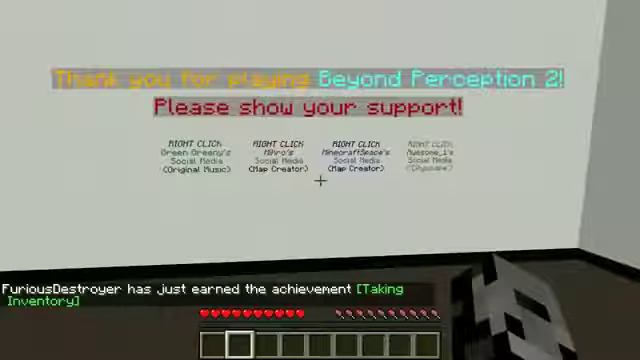
key("w")
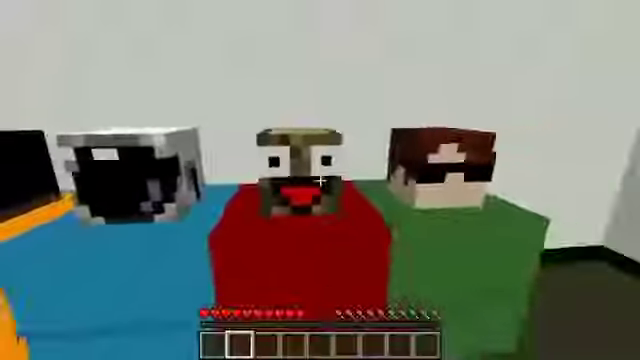
key("s")
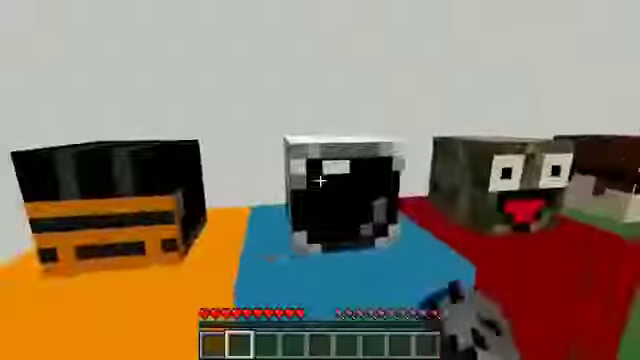